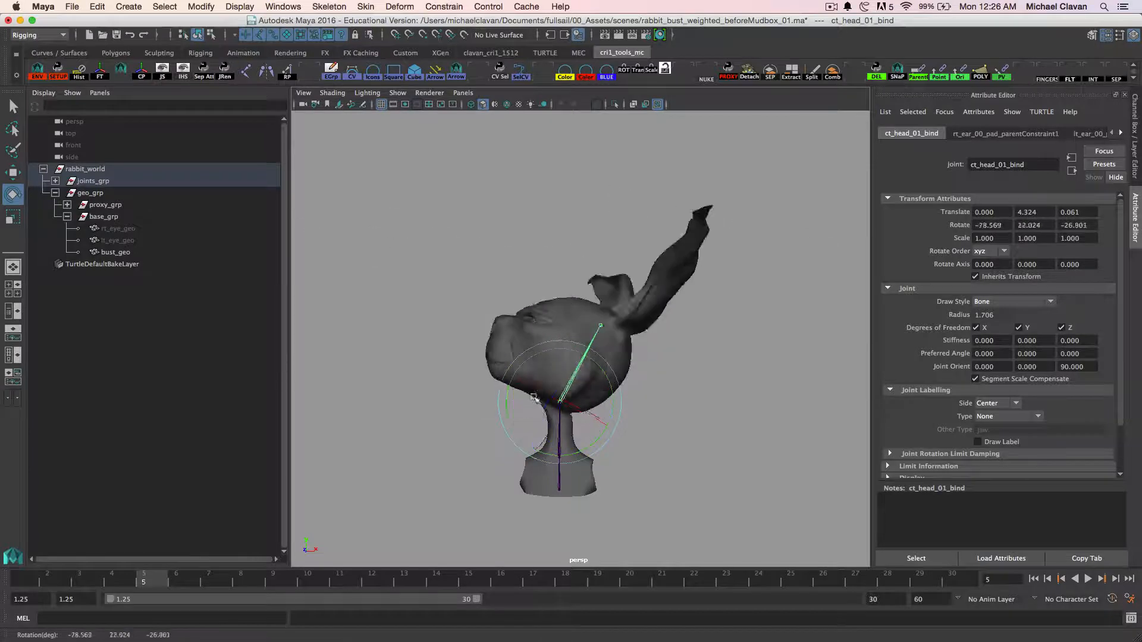
Step: Duplicate the bust_geo mesh of the rabbit
click(704, 397)
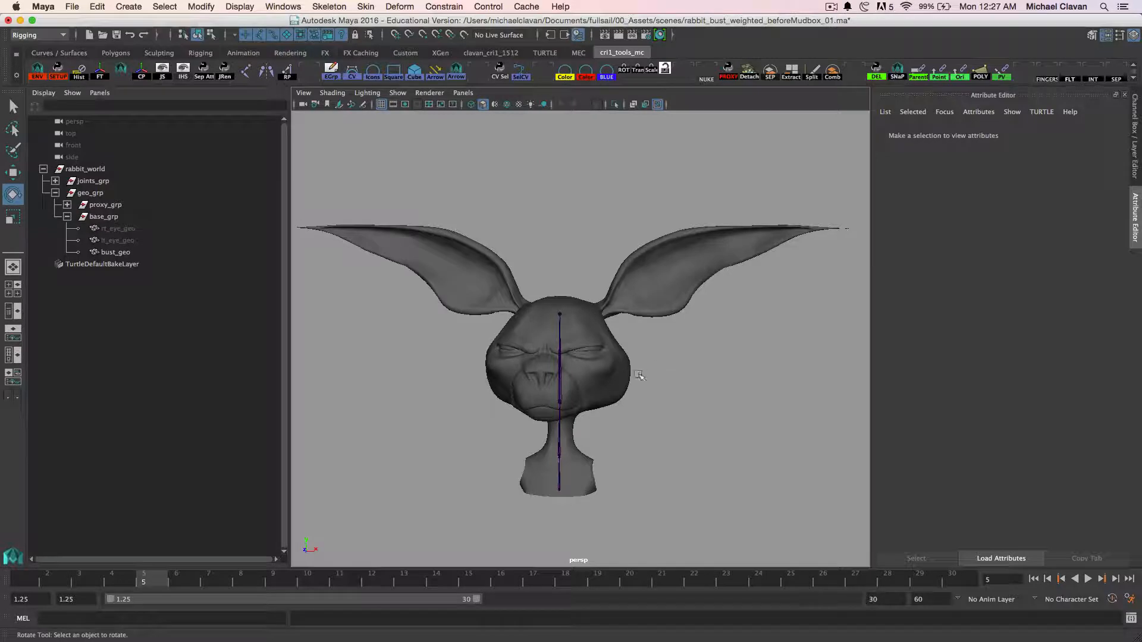
click(619, 378)
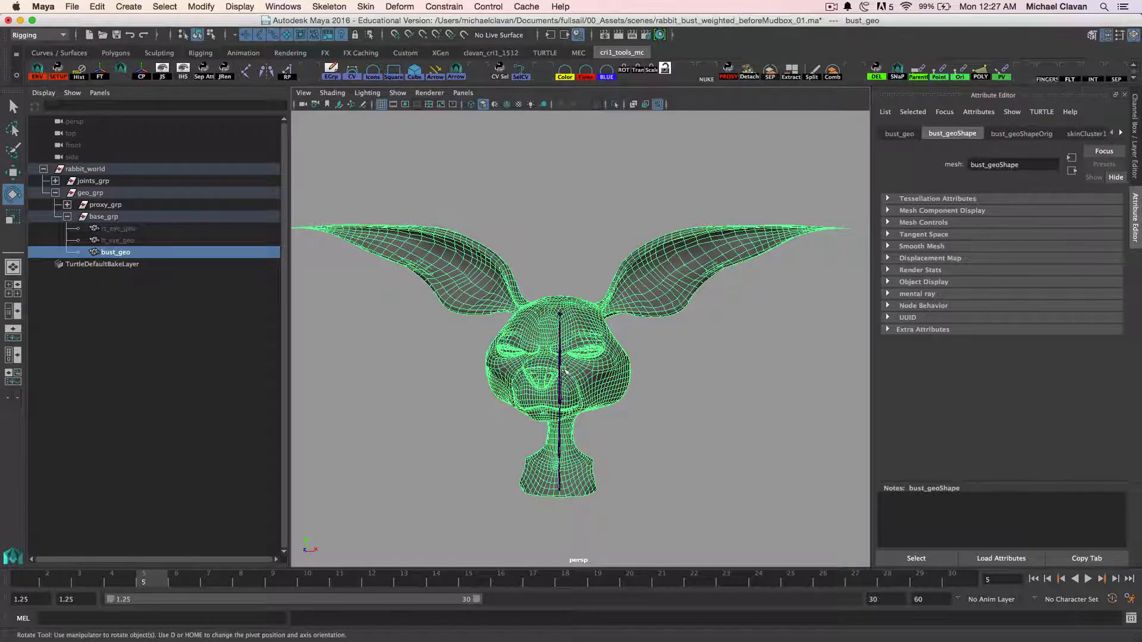
key(ctrl+d)
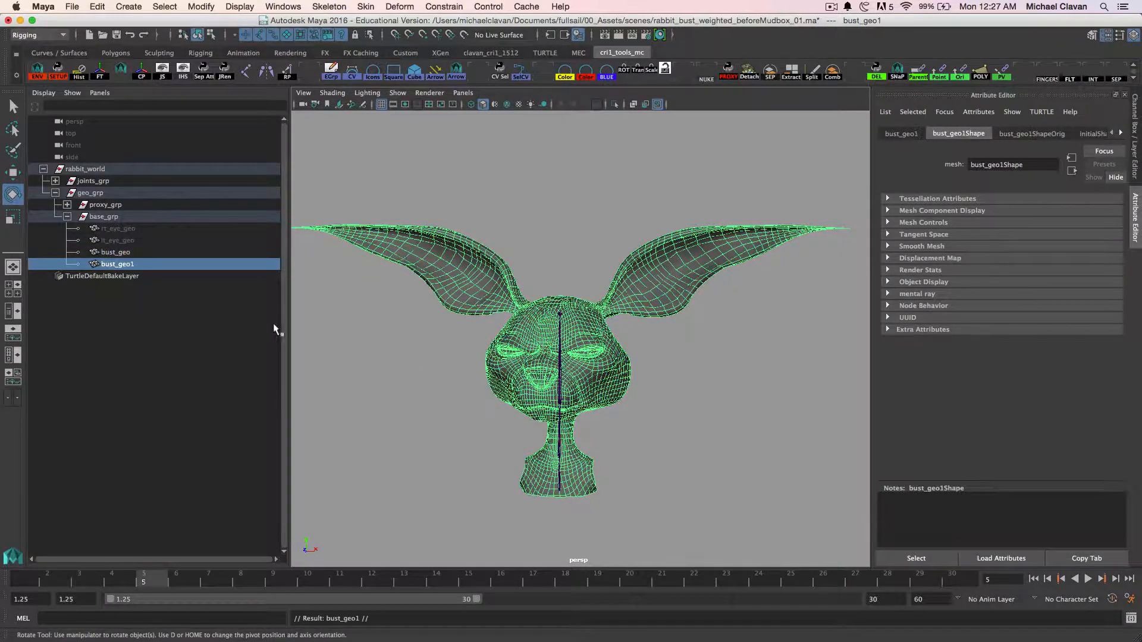
Step: Unlock the translate, rotate and scale channels of the duplicated bust mesh
click(1132, 152)
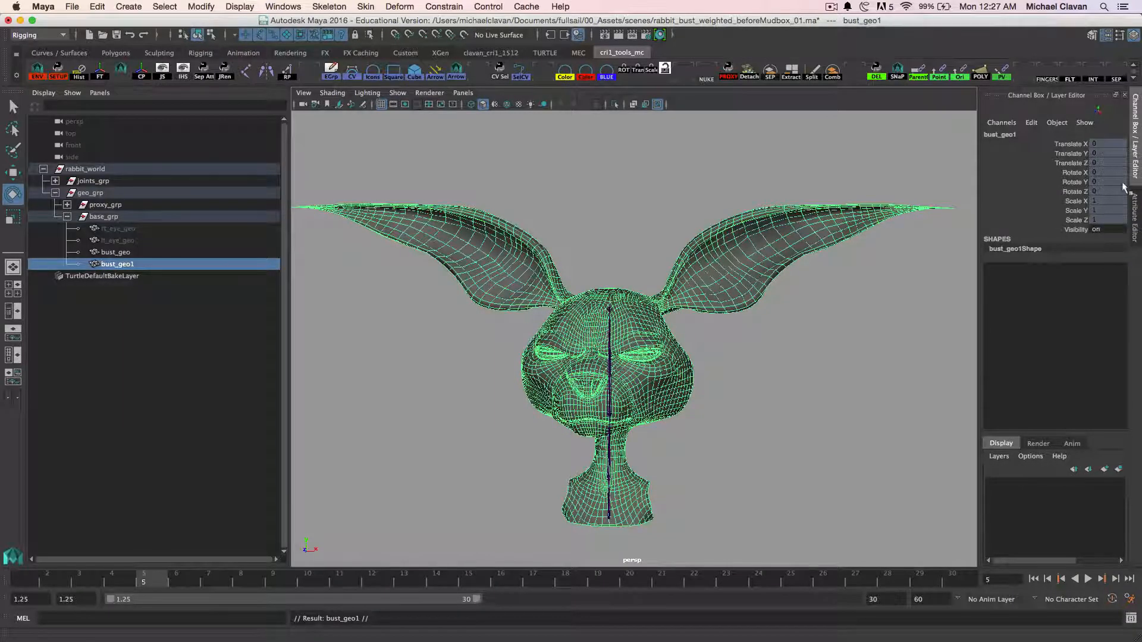
drag(1074, 144, 1084, 223)
right_click(1082, 223)
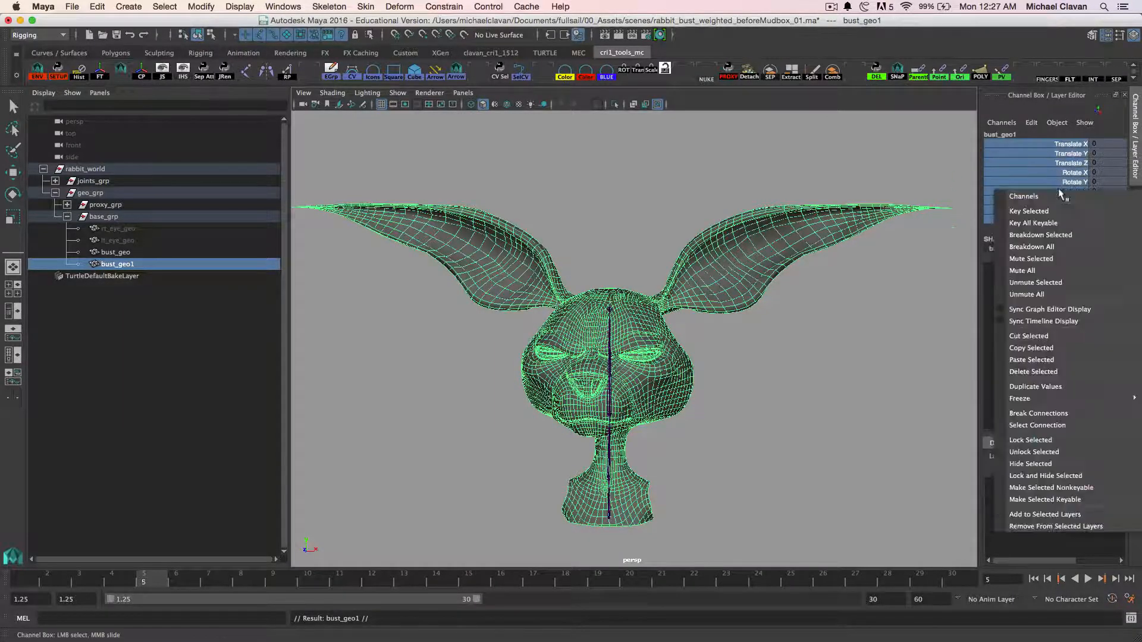
click(1041, 452)
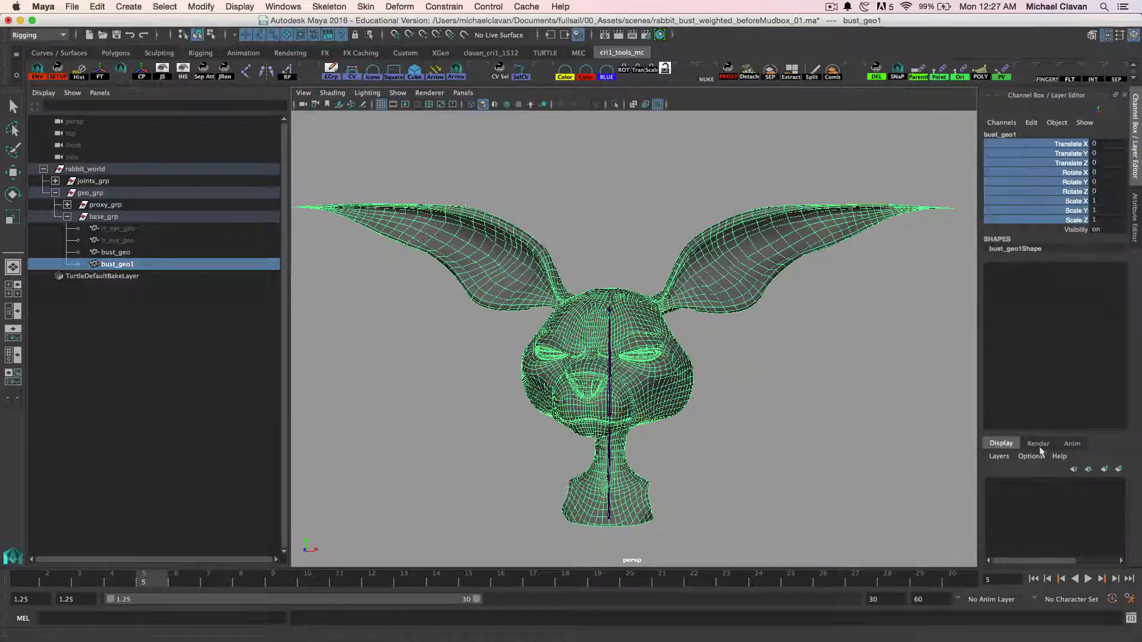
Step: Rename the duplicated bust mesh as bust_faceBlends_geo
double_click(119, 264)
drag(120, 264, 214, 270)
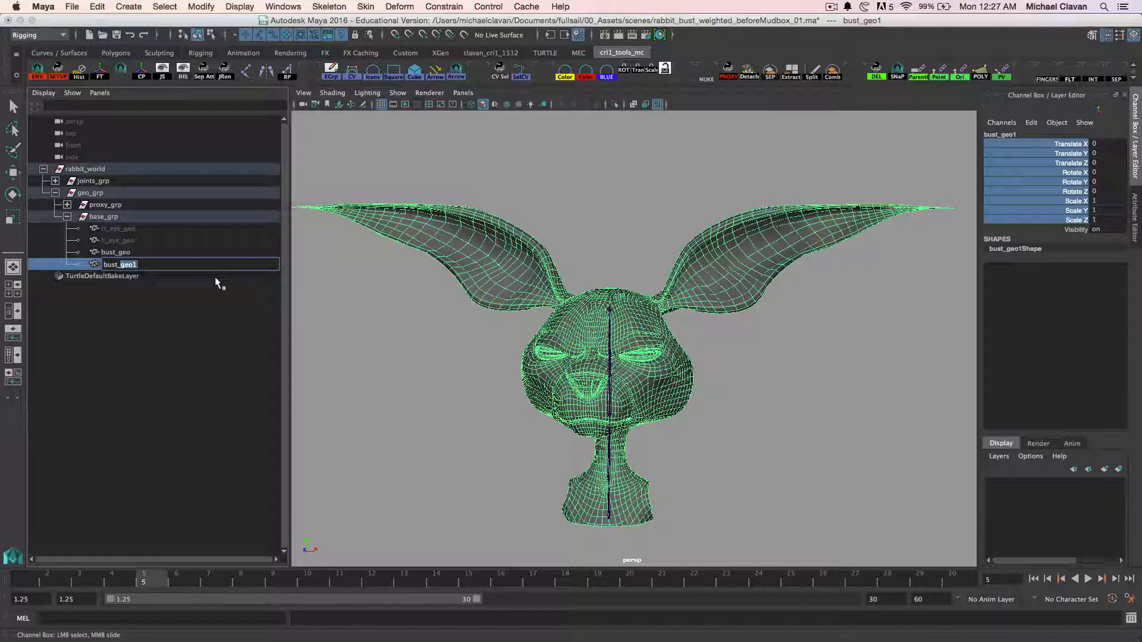
text(face)
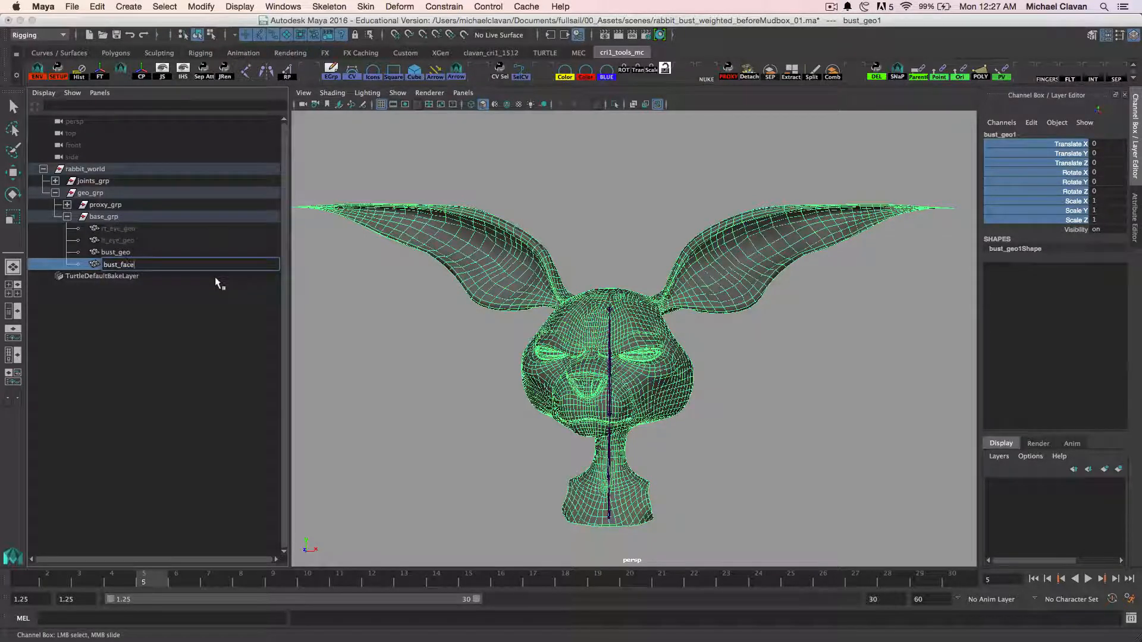
text(Blends)
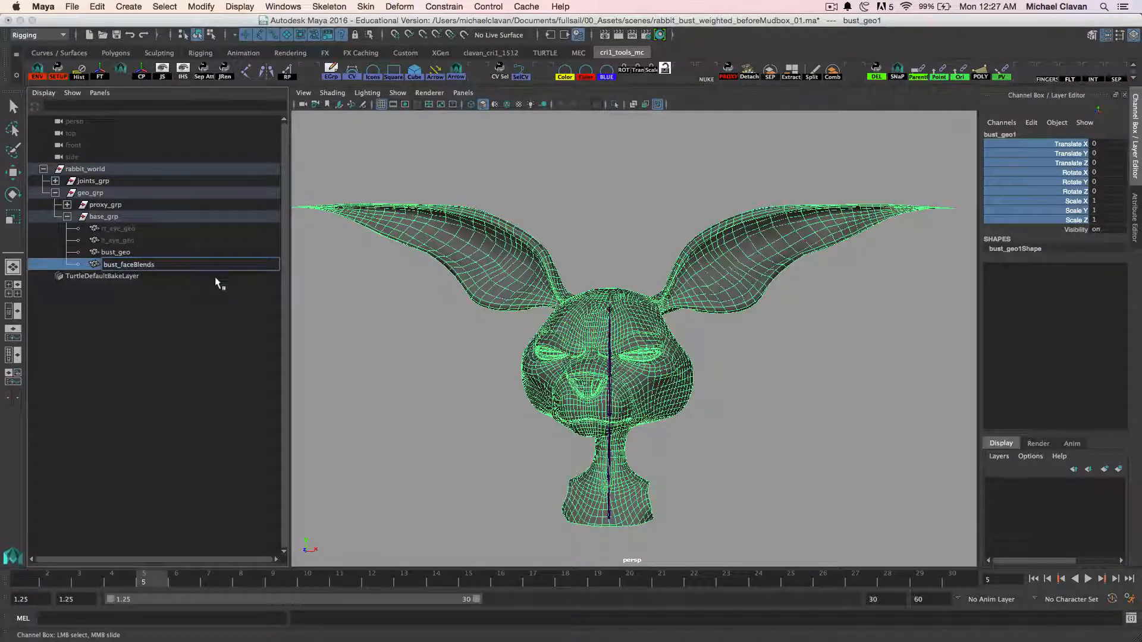
text(_geo)
key(Return)
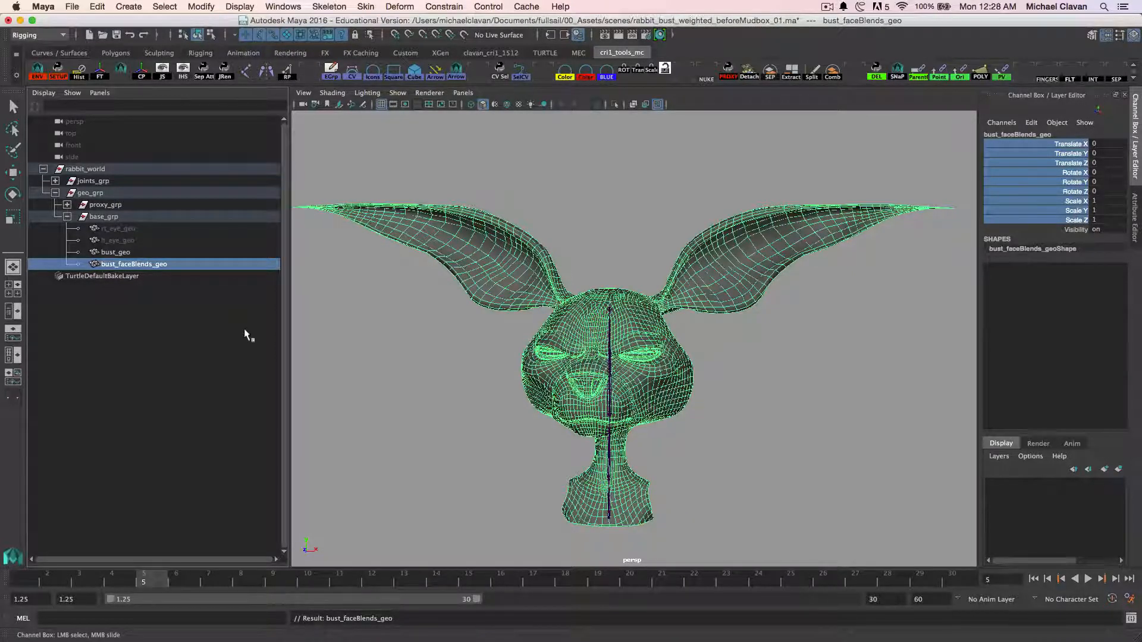
Step: Hide the original bust_geo mesh and assign a new Lambert material to bust_faceBlends_geo
click(128, 252)
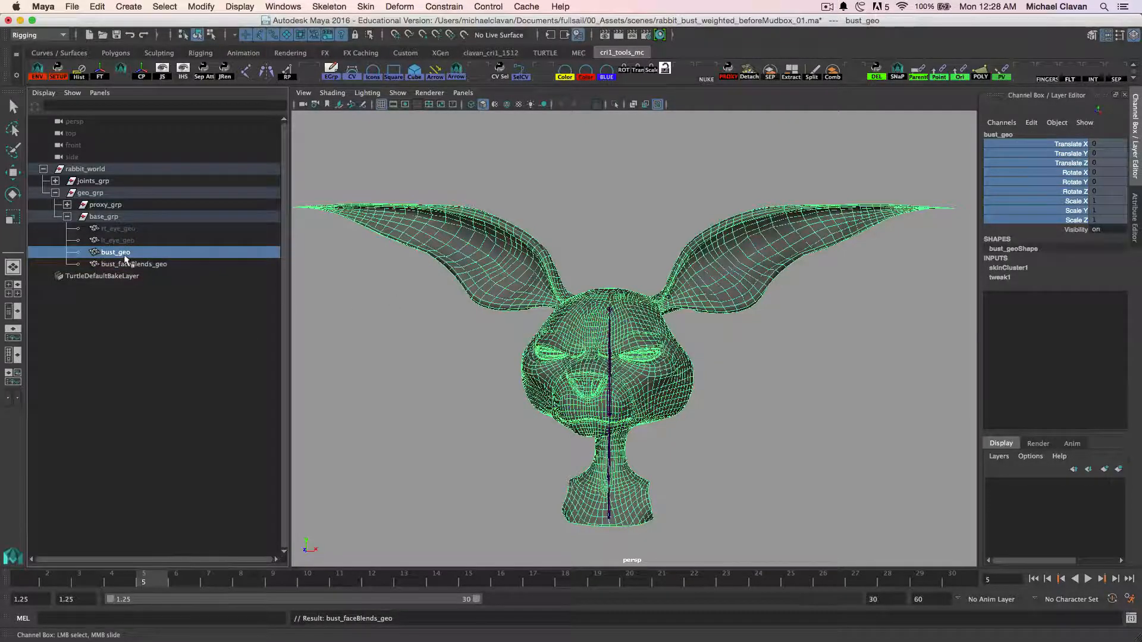
key(ctrl+h)
click(134, 264)
key(e)
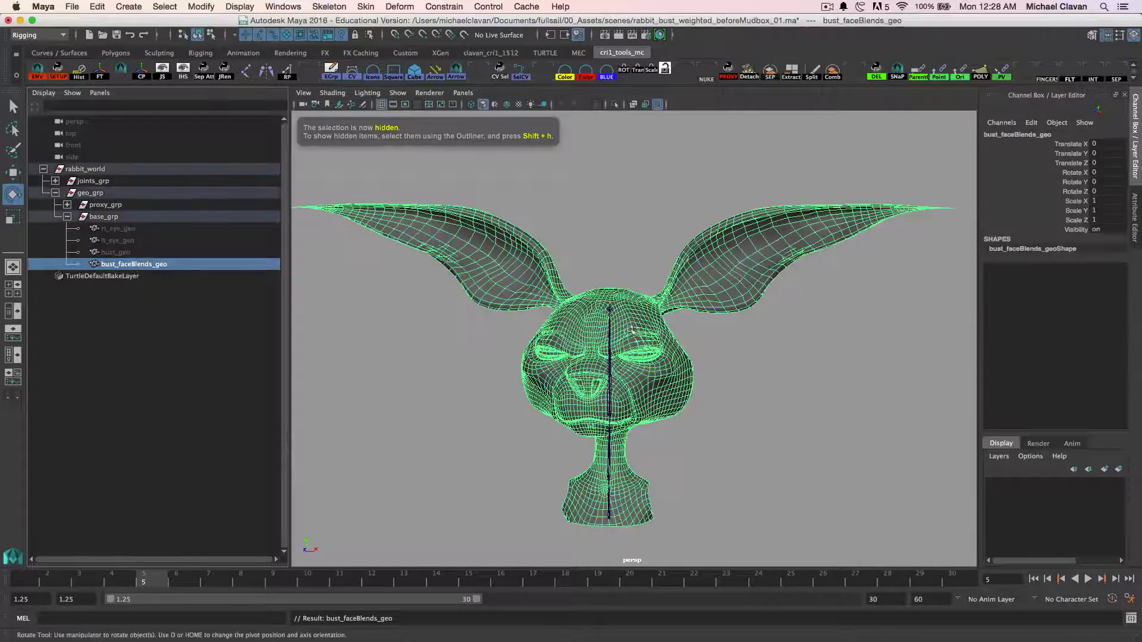
right_click(642, 324)
mouse_move(671, 536)
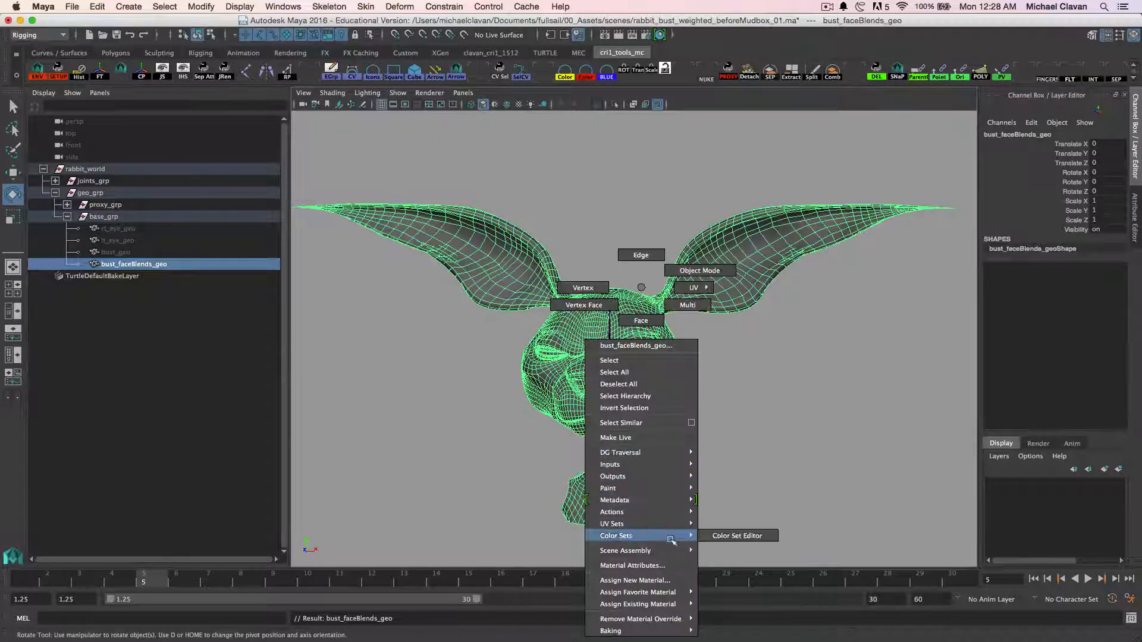
click(657, 581)
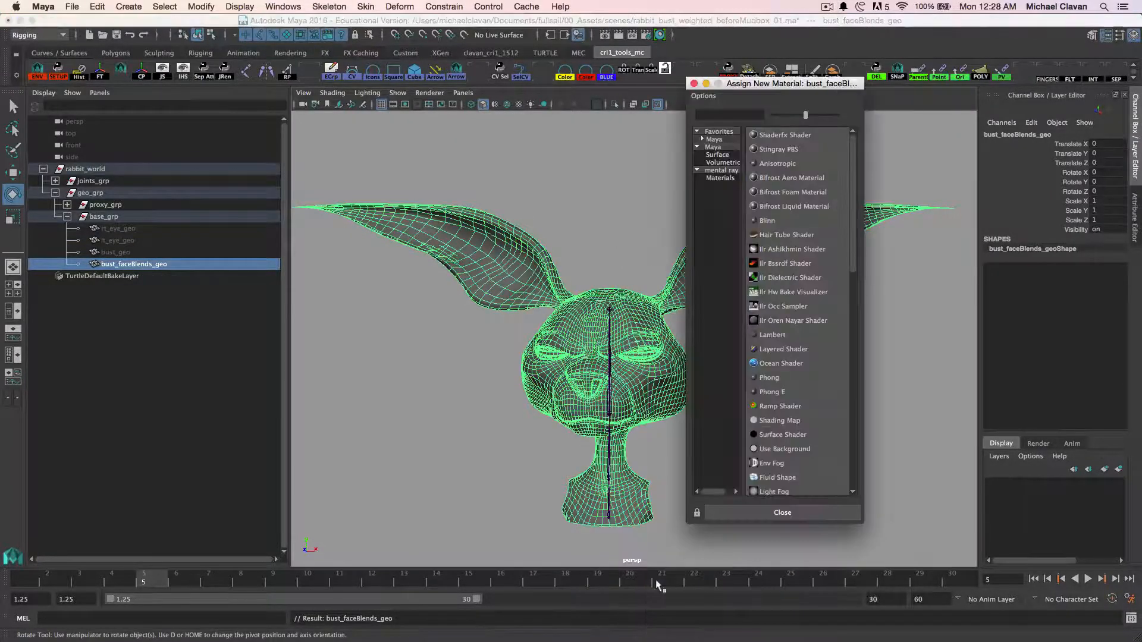
click(784, 337)
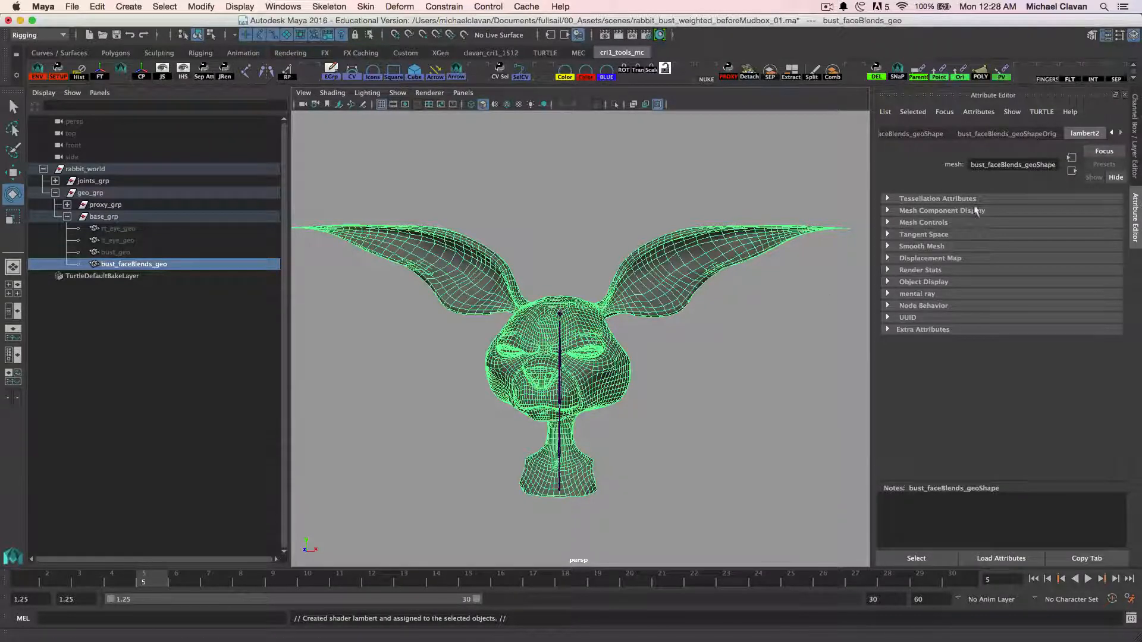
Step: Unhide the lt_eye_geo mesh in base_grp
click(662, 433)
click(117, 240)
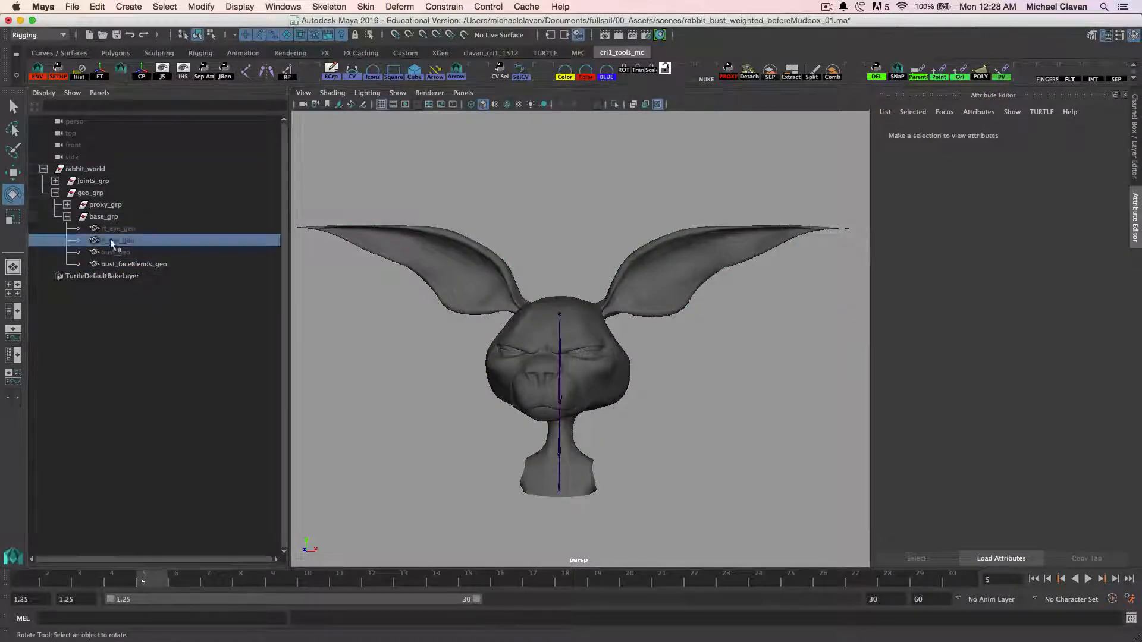
key(shift+h)
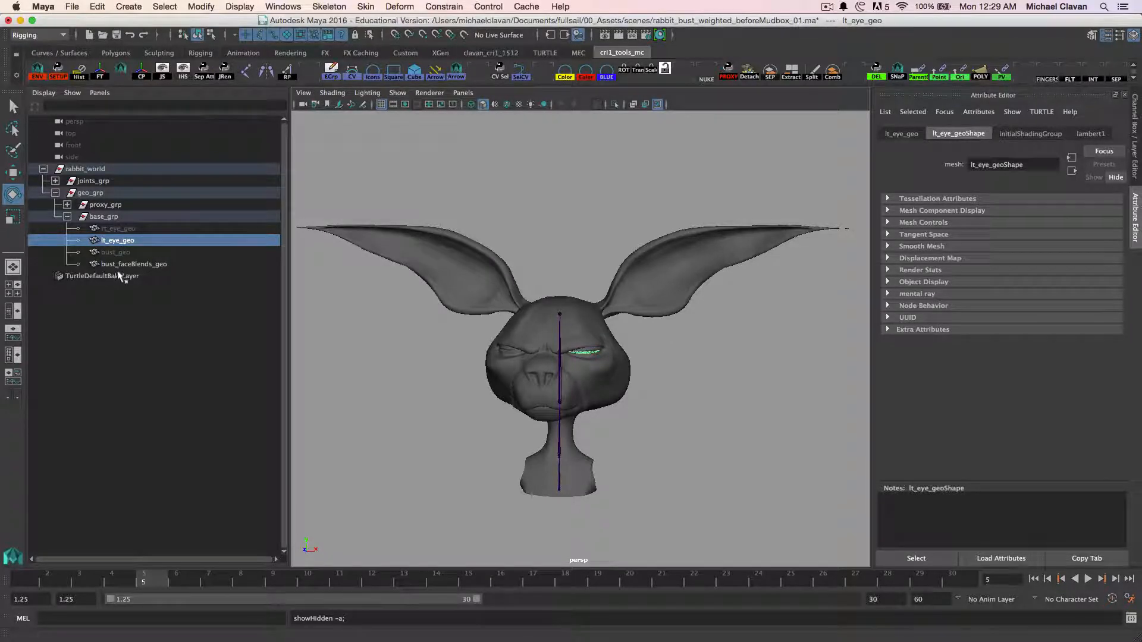
Step: Send lt_eye_geo and bust_faceBlends_geo to Mudbox as a new scene, keeping the flagged lt_eye_geo mesh on import
ctrl+click(148, 265)
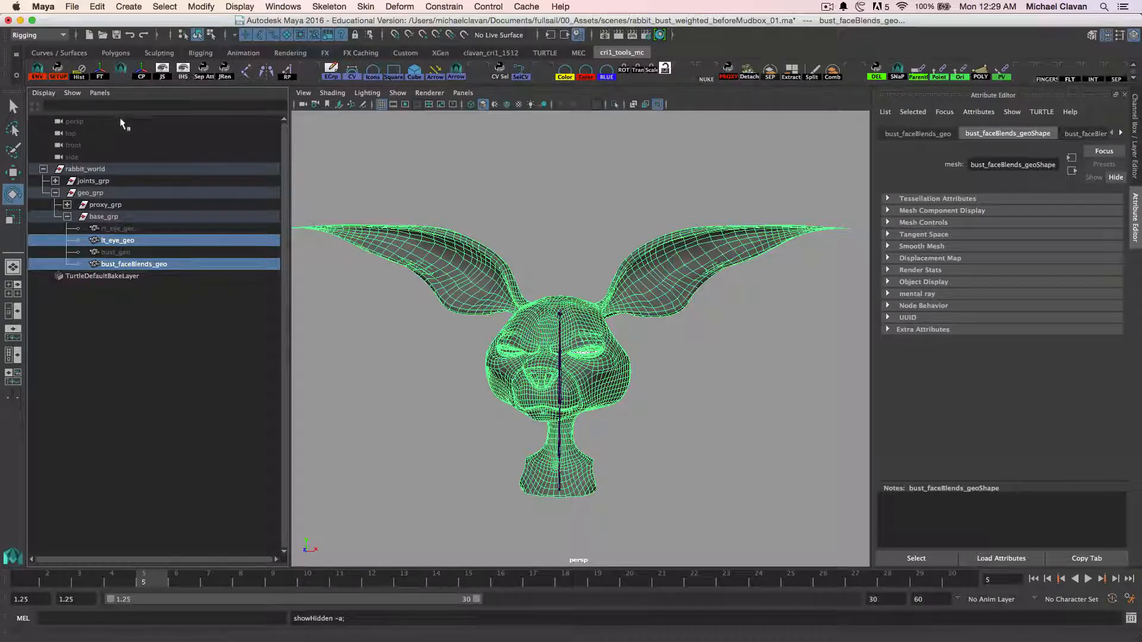
click(72, 7)
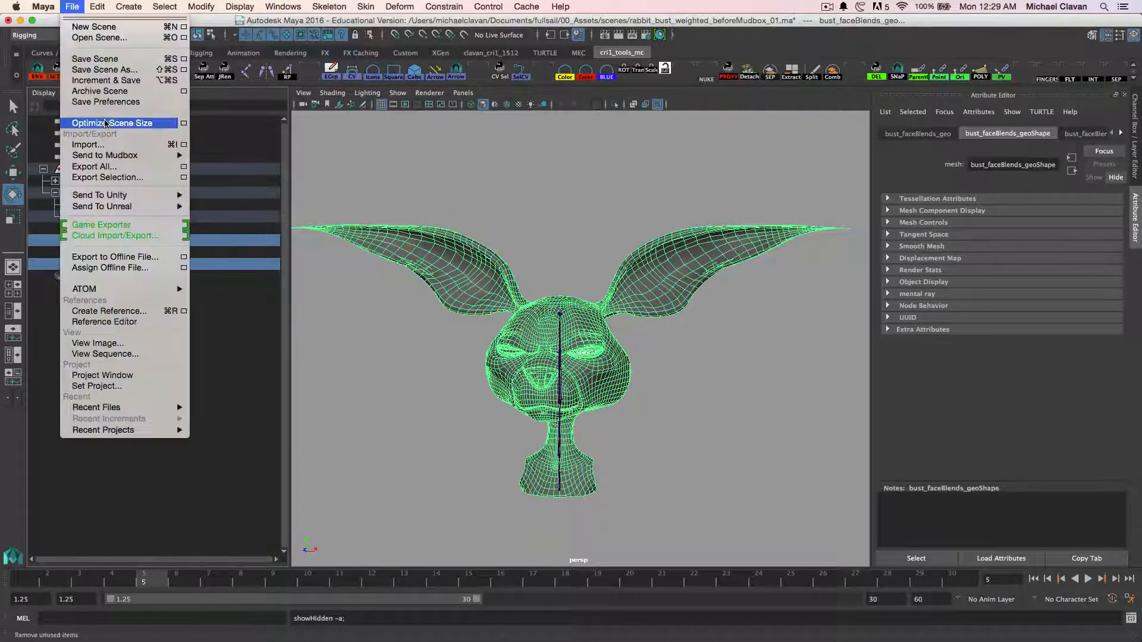
mouse_move(119, 156)
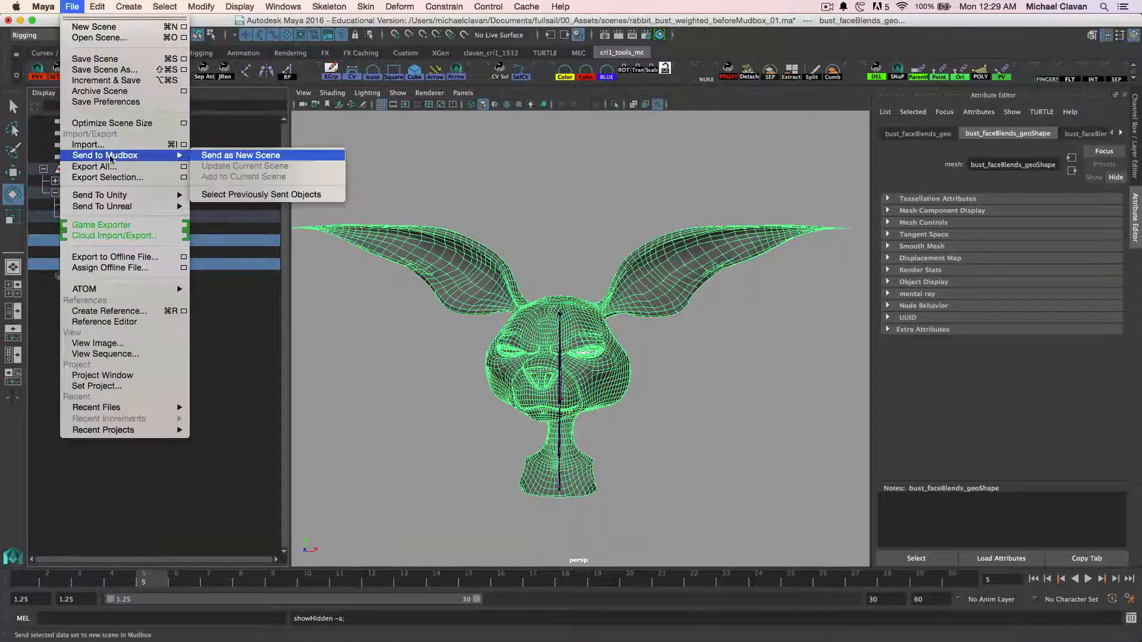
click(270, 157)
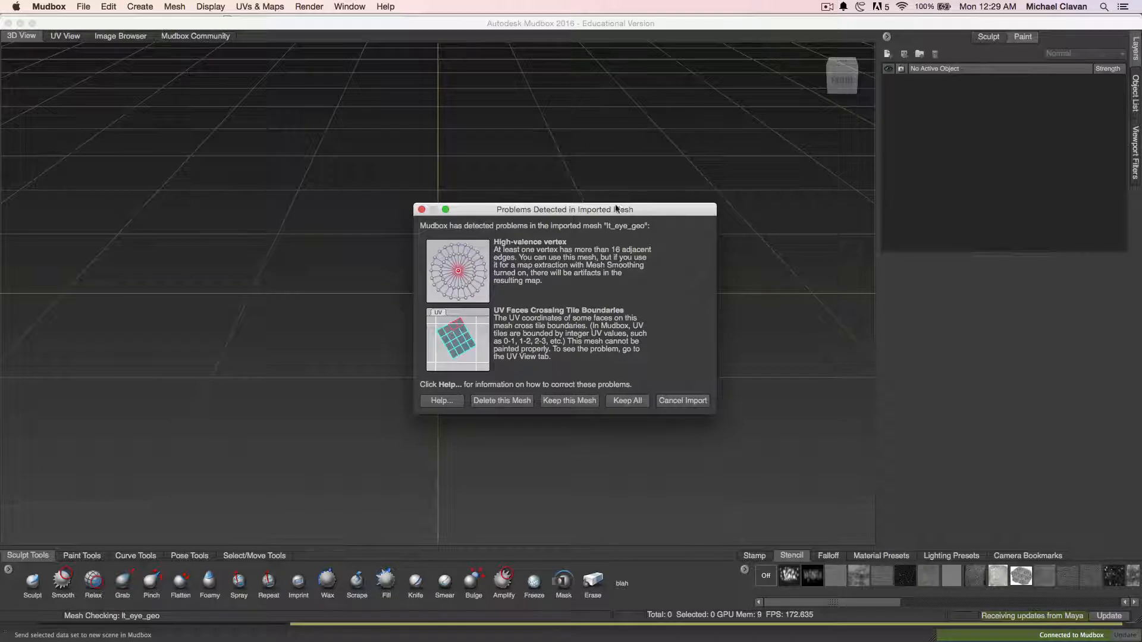
drag(620, 215, 568, 222)
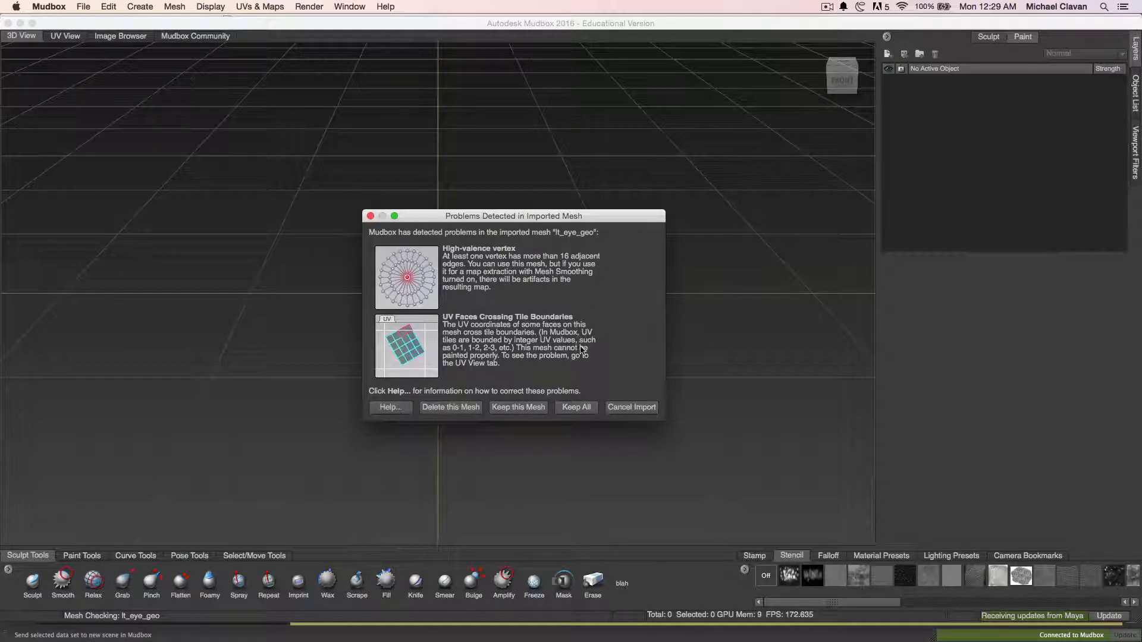
click(523, 409)
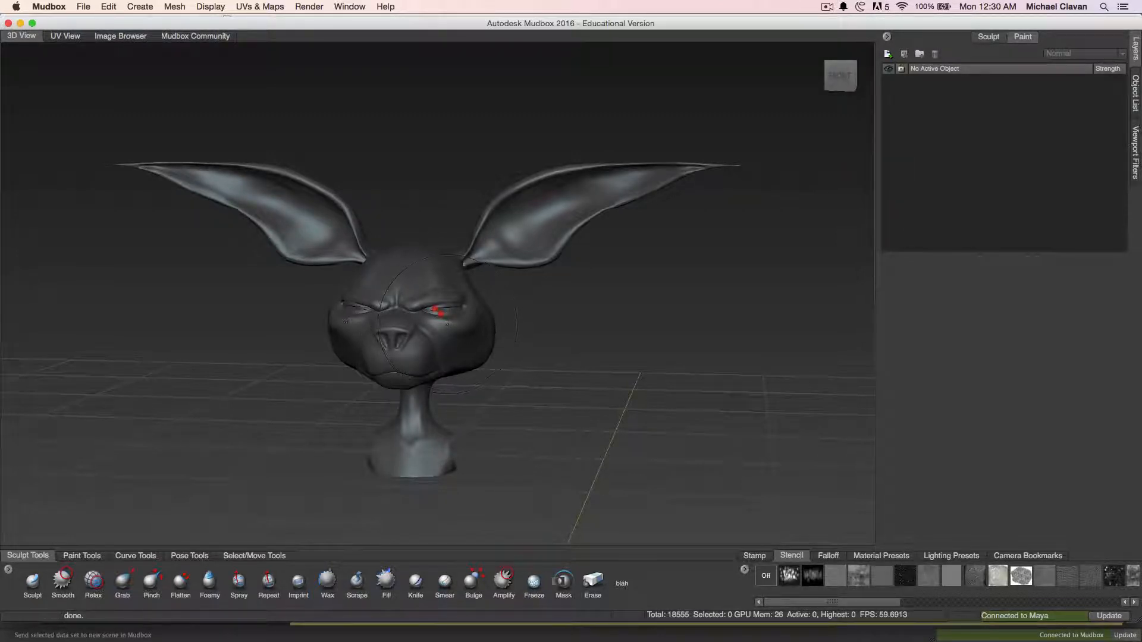
Step: Toggle the mesh error display off and back on, keeping both lt_eye_geo and bust_faceBlends_geo in the mesh check
click(205, 5)
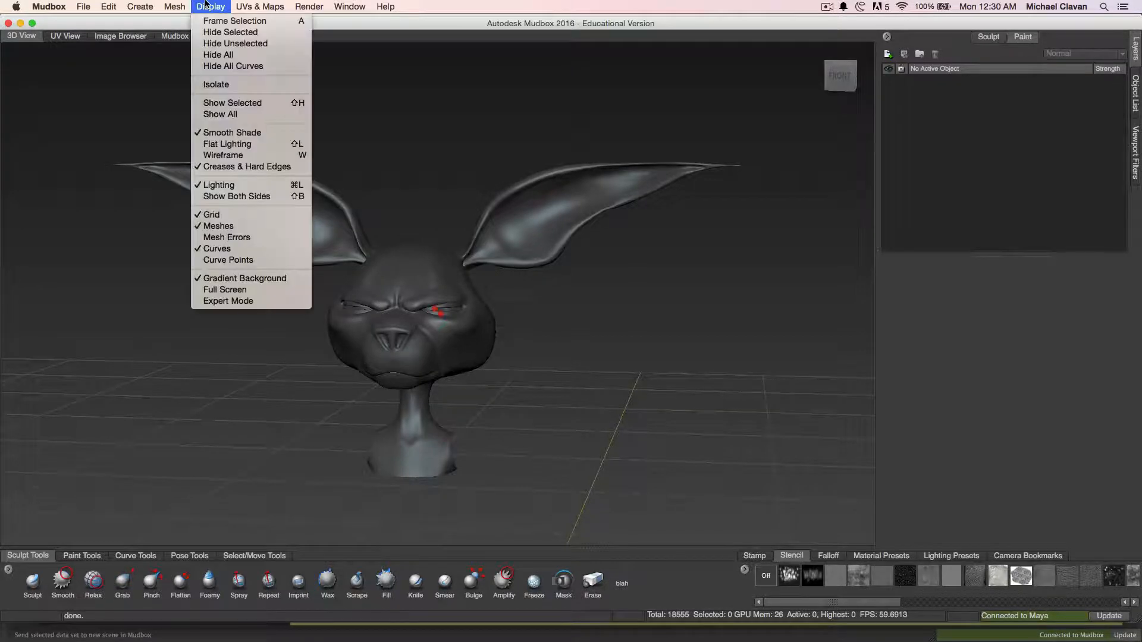
click(248, 238)
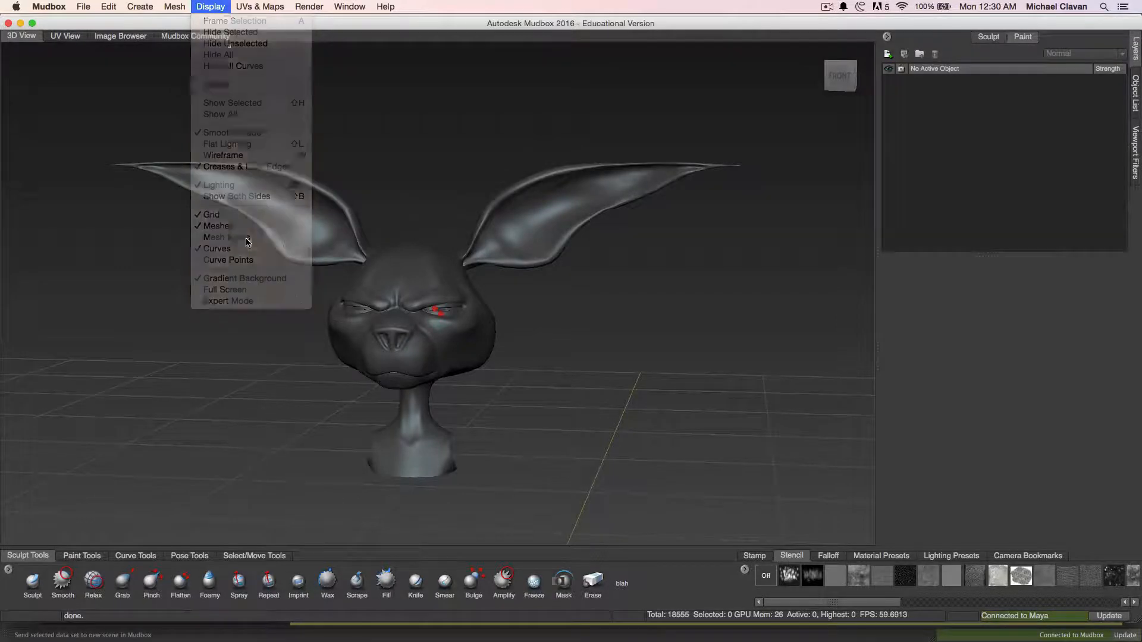
click(209, 6)
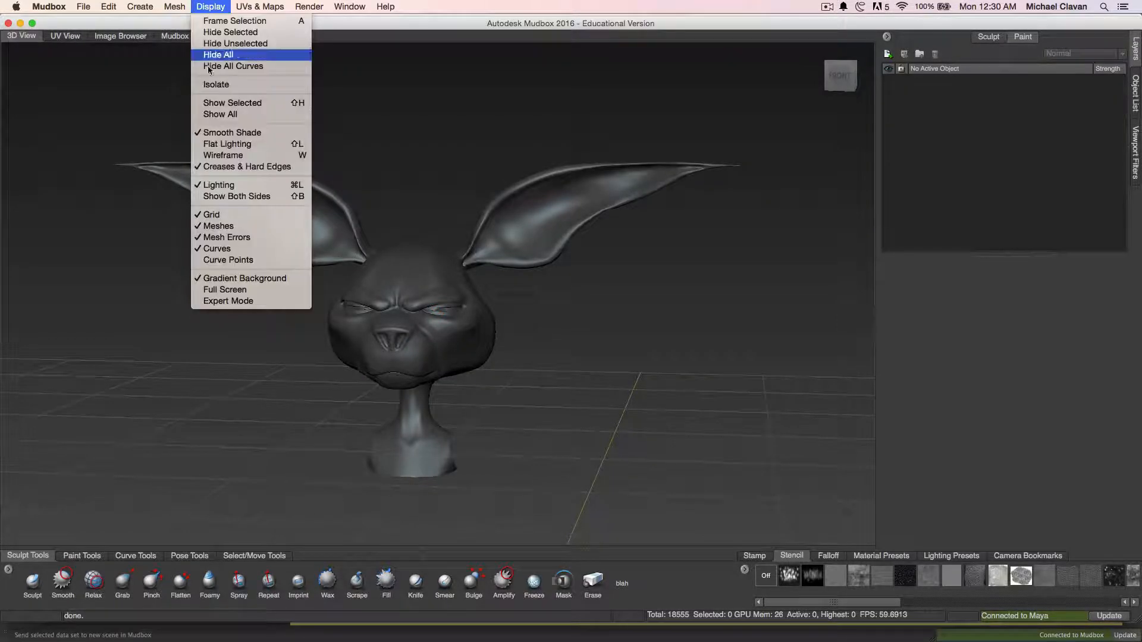
click(230, 239)
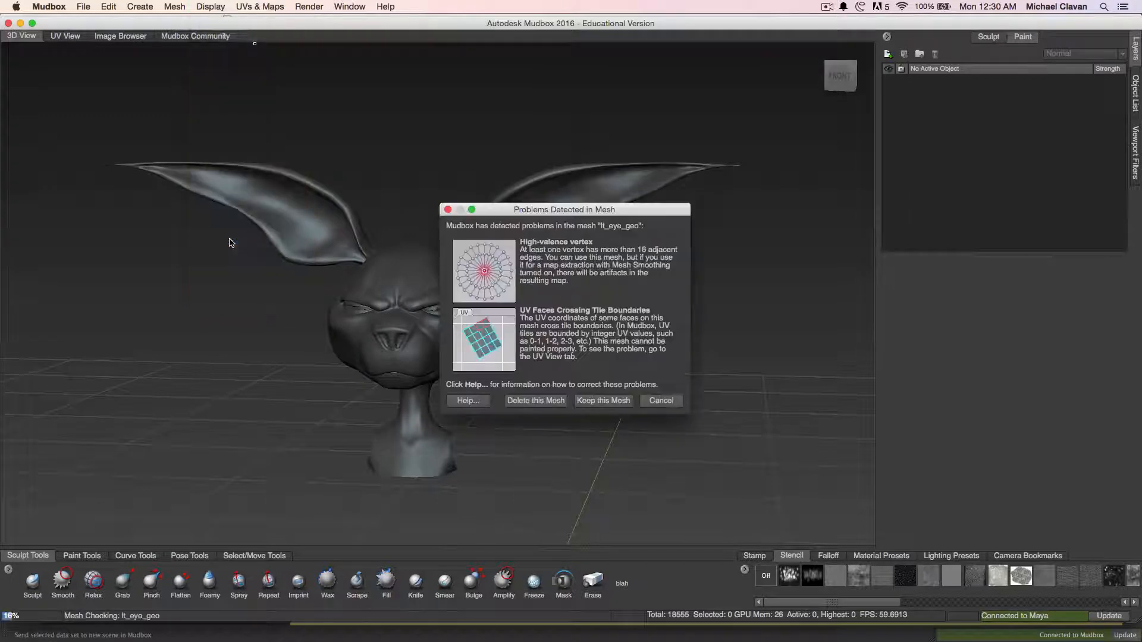
click(603, 401)
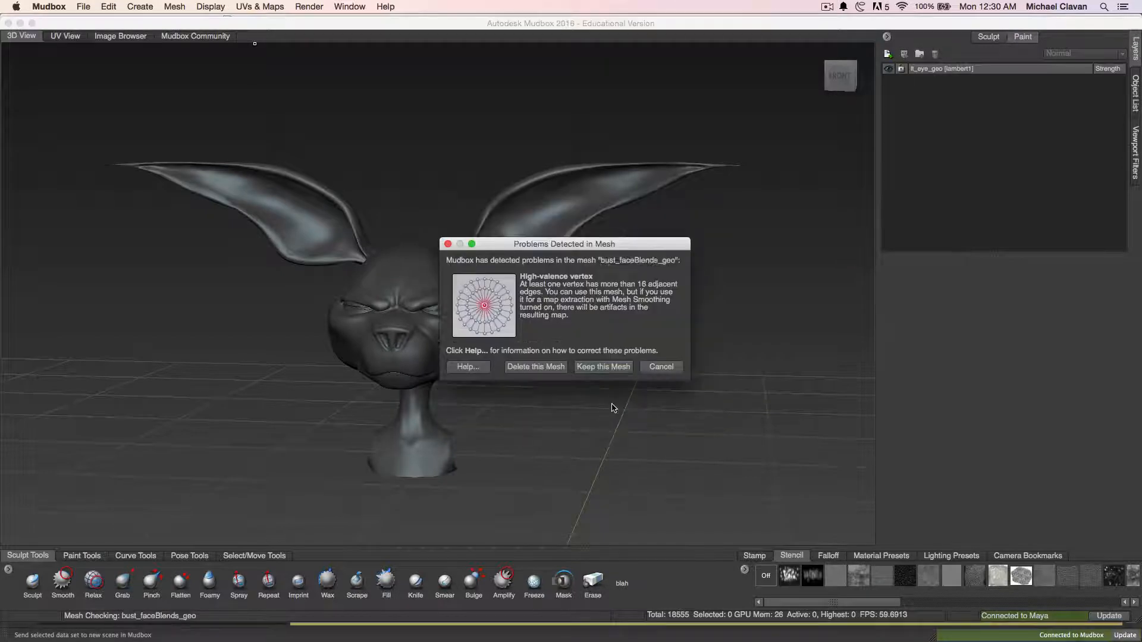
click(603, 367)
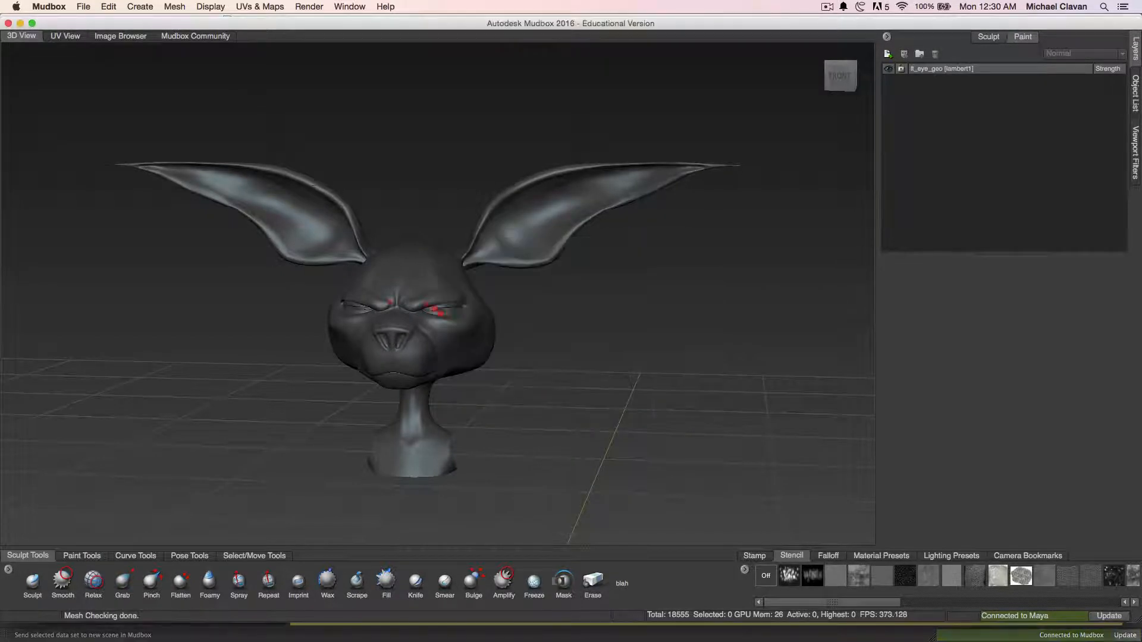
Step: Turn off the mesh error display to hide the red markers on the rabbit's face
click(175, 6)
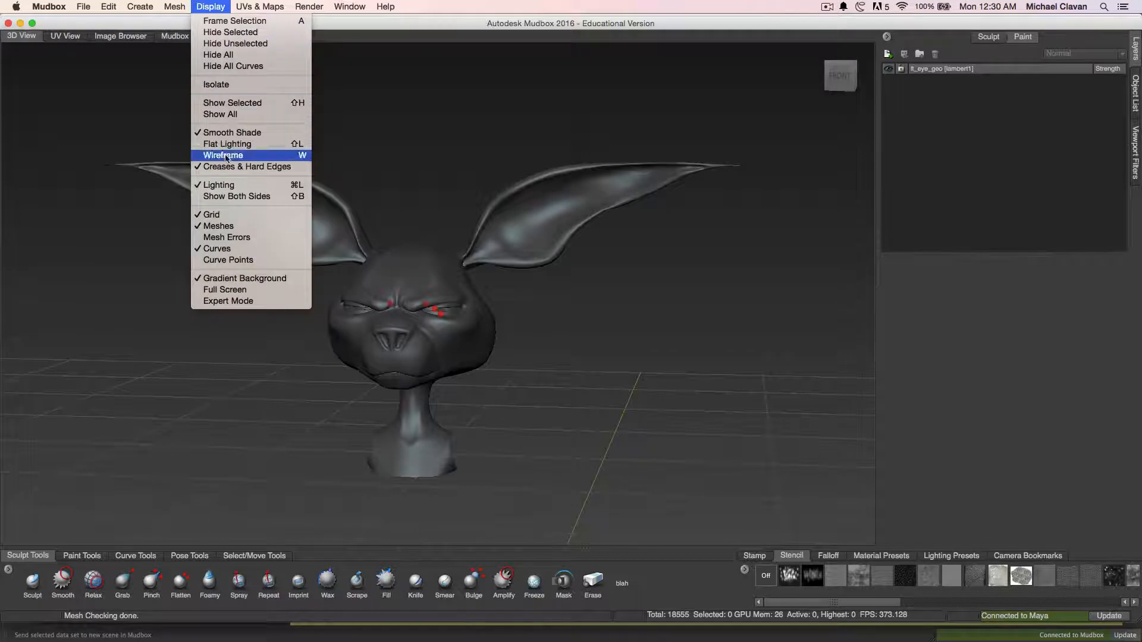
click(227, 237)
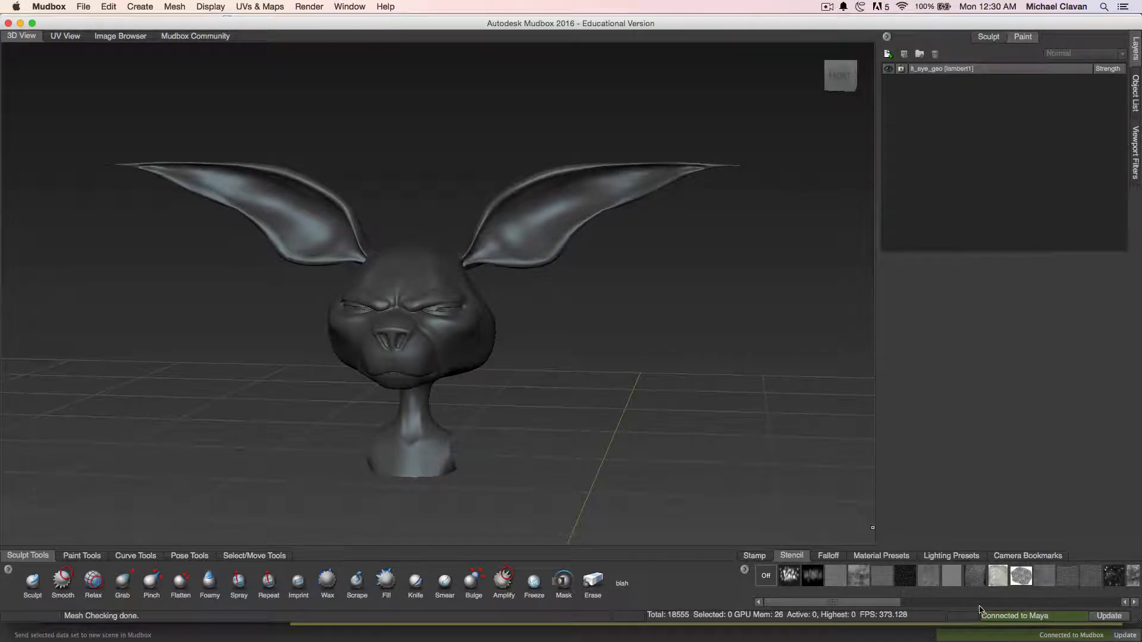
click(933, 639)
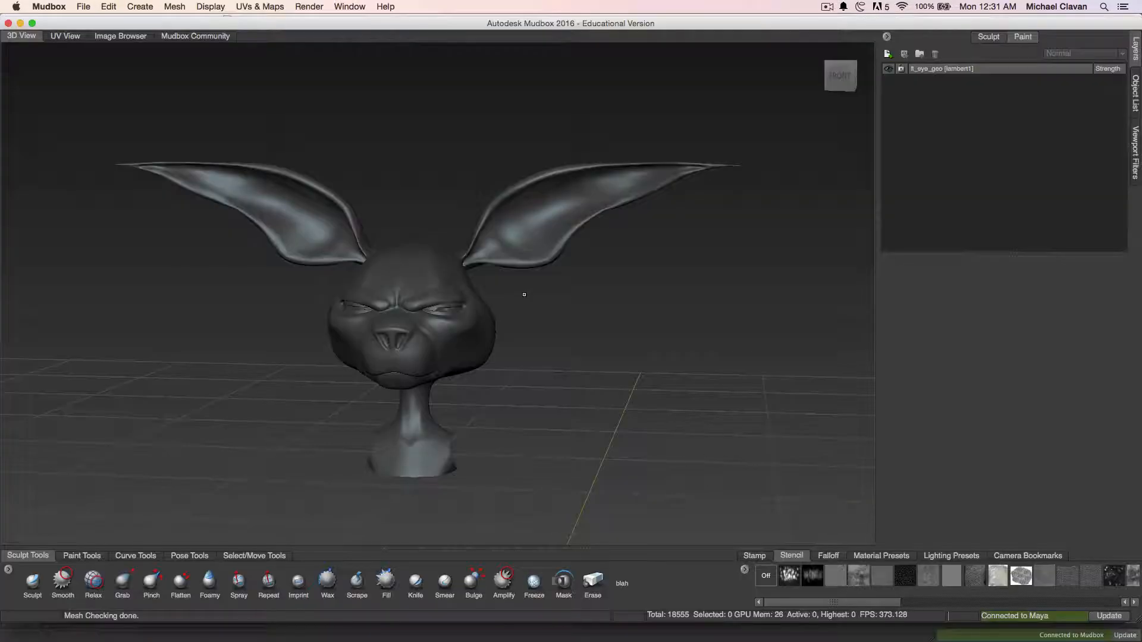
Step: Examine the imported rabbit bust from several angles and distances
alt+drag(524, 294, 545, 281)
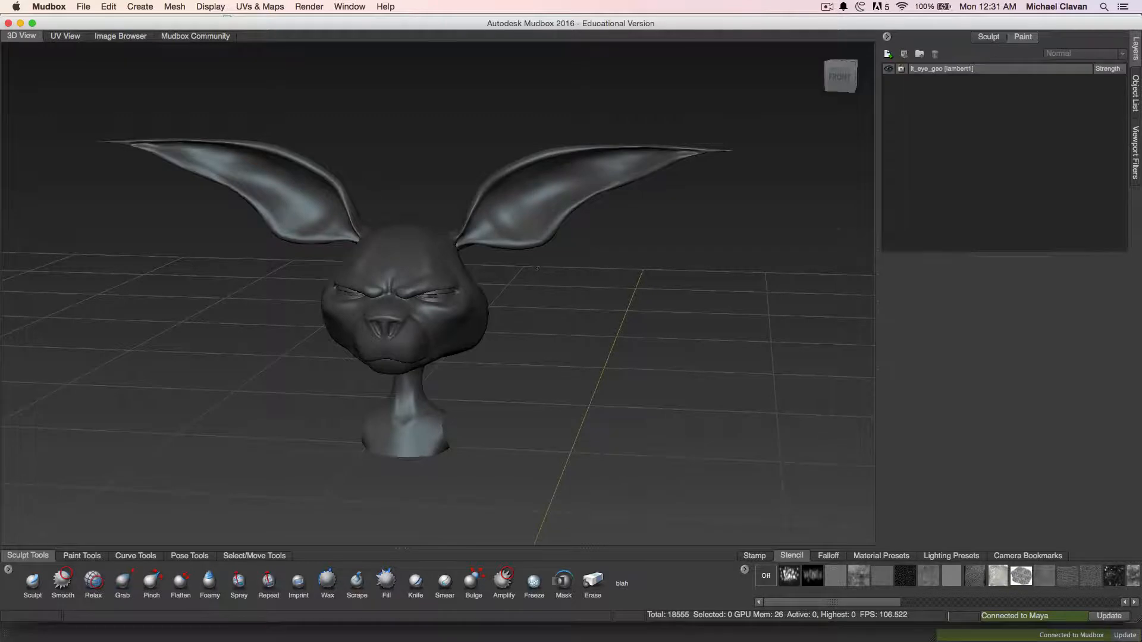
mouse_move(534, 271)
alt+middle_down()
mouse_move(522, 308)
mouse_move(550, 273)
alt+middle_up()
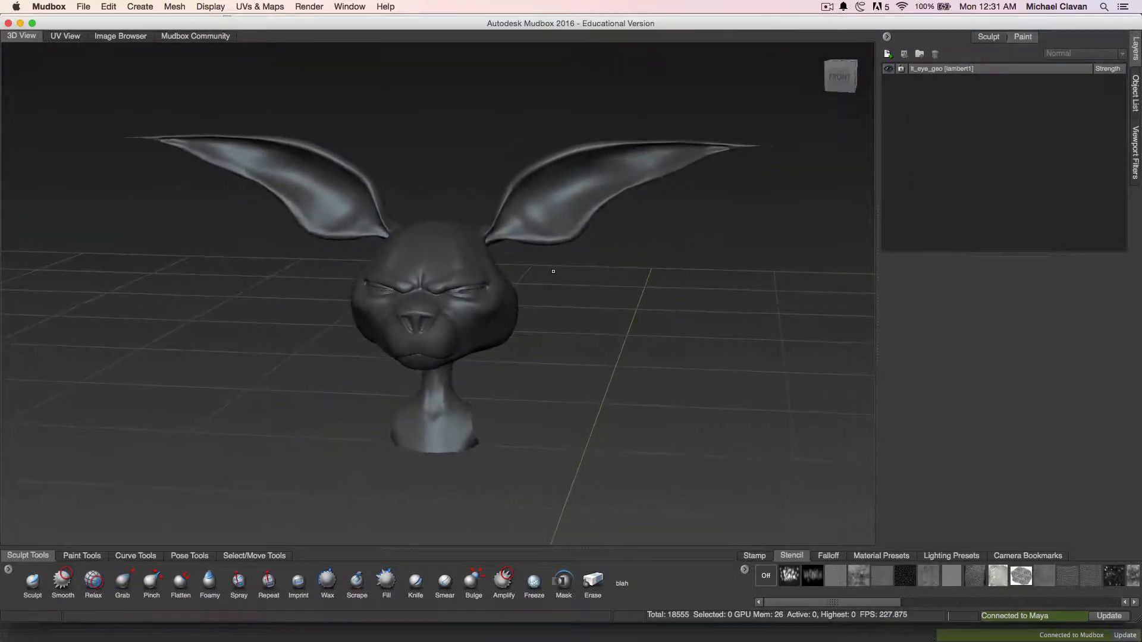
alt+drag(550, 273, 522, 268)
mouse_move(521, 267)
alt+right_down()
mouse_move(429, 273)
mouse_move(548, 271)
mouse_move(437, 278)
alt+right_up()
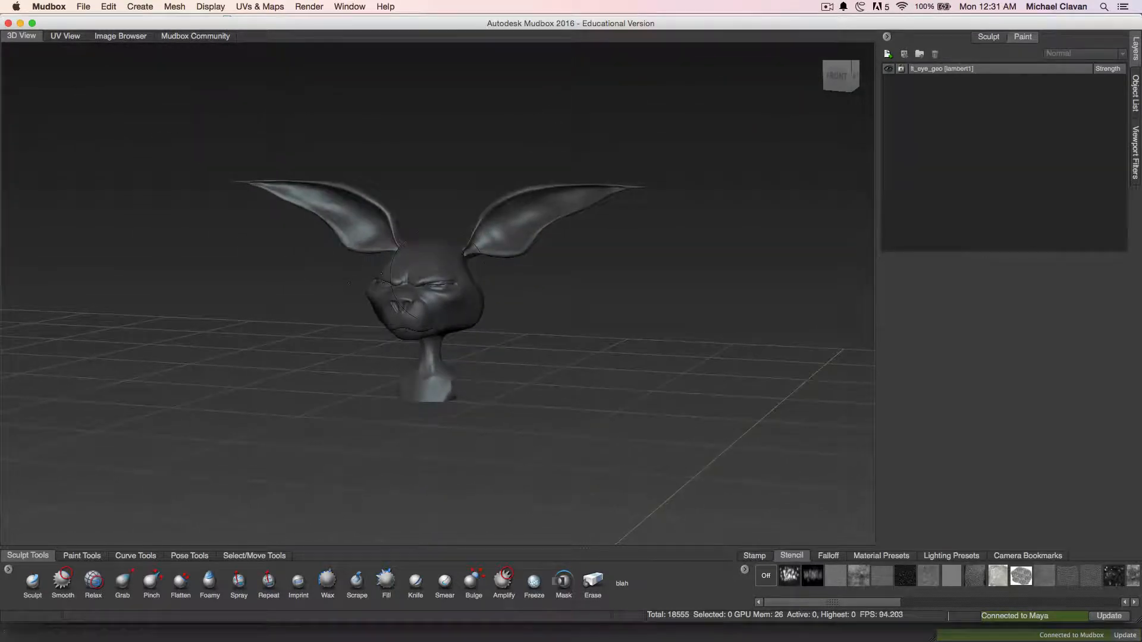
alt+middle_drag(531, 270, 573, 282)
alt+right_drag(573, 283, 601, 282)
alt+middle_drag(601, 282, 461, 297)
alt+drag(461, 298, 528, 272)
alt+middle_drag(528, 272, 597, 265)
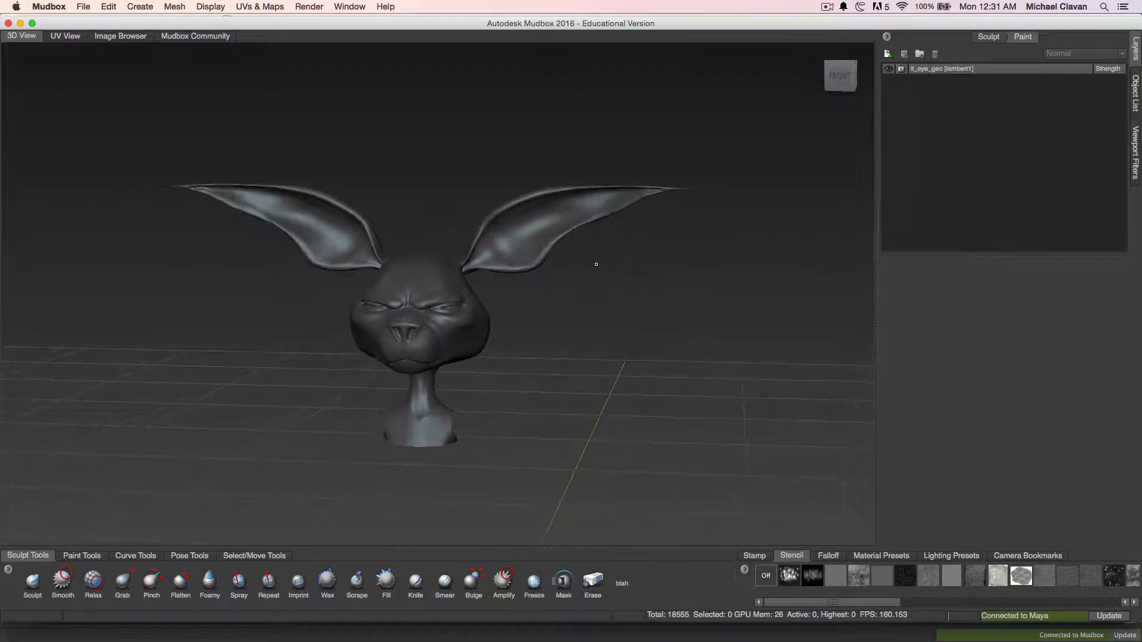